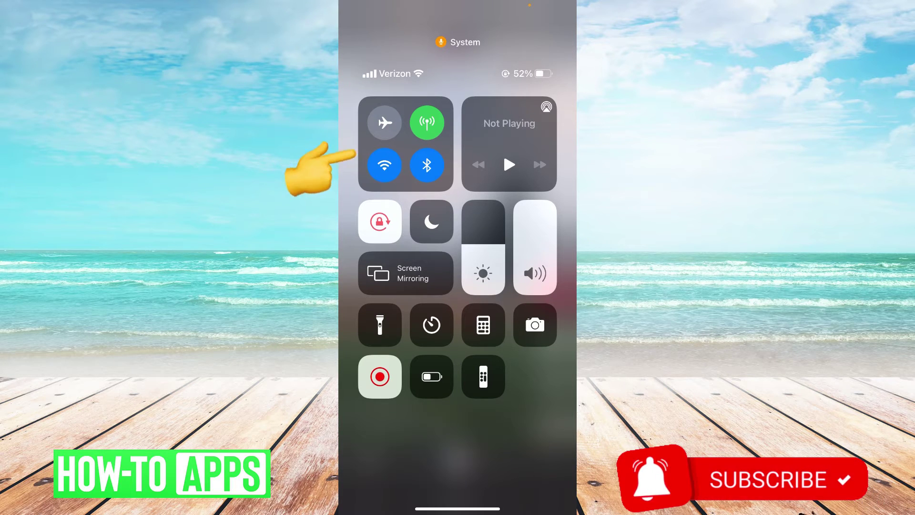
# Switch Wi-Fi off in Control Center so the phone uses LTE
pyautogui.click(384, 165)
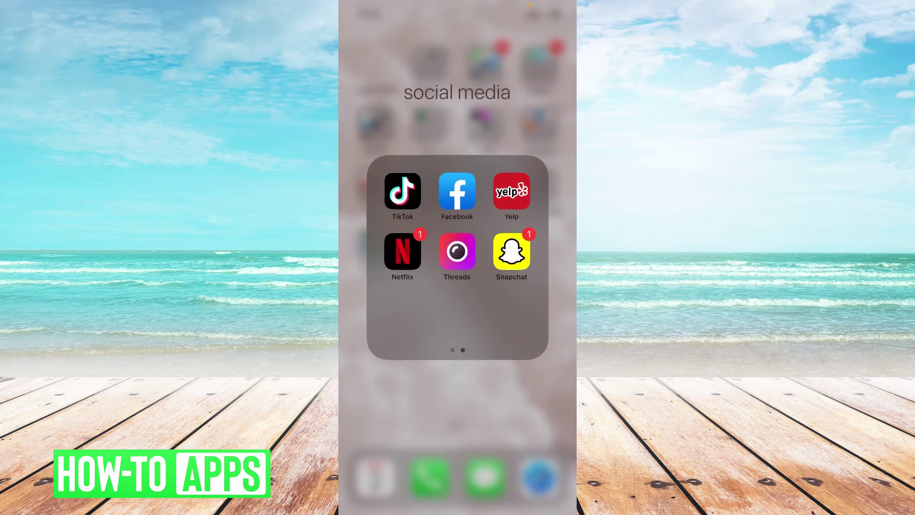
# Launch Settings from the utilities folder and go to General
pyautogui.click(374, 125)
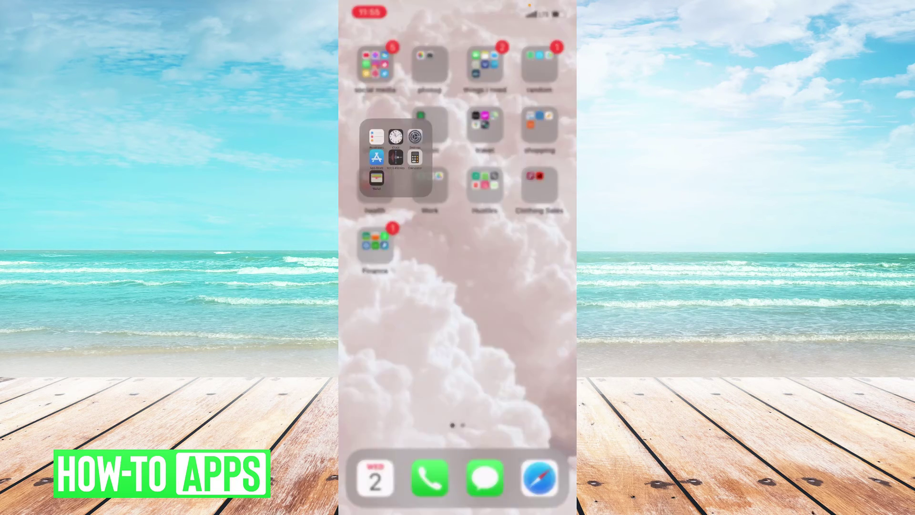
pyautogui.click(511, 192)
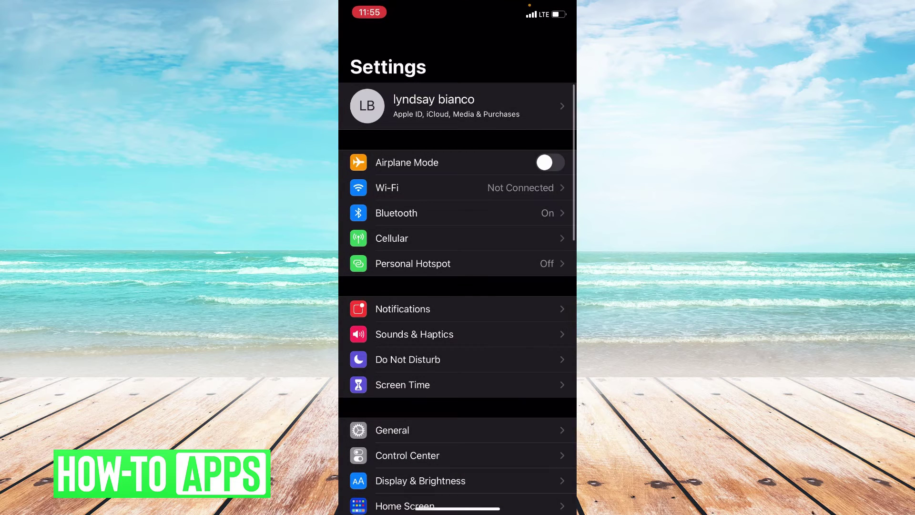
pyautogui.scroll(-4, 457, 287)
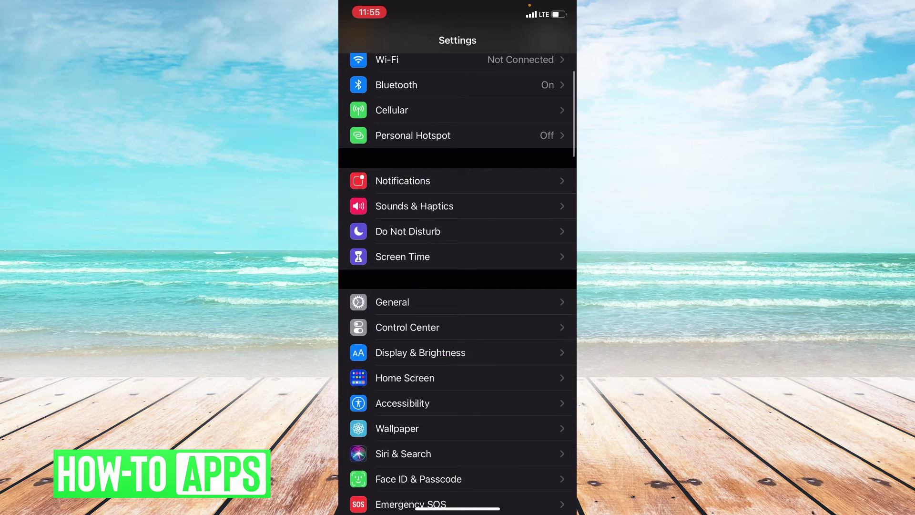
pyautogui.click(458, 301)
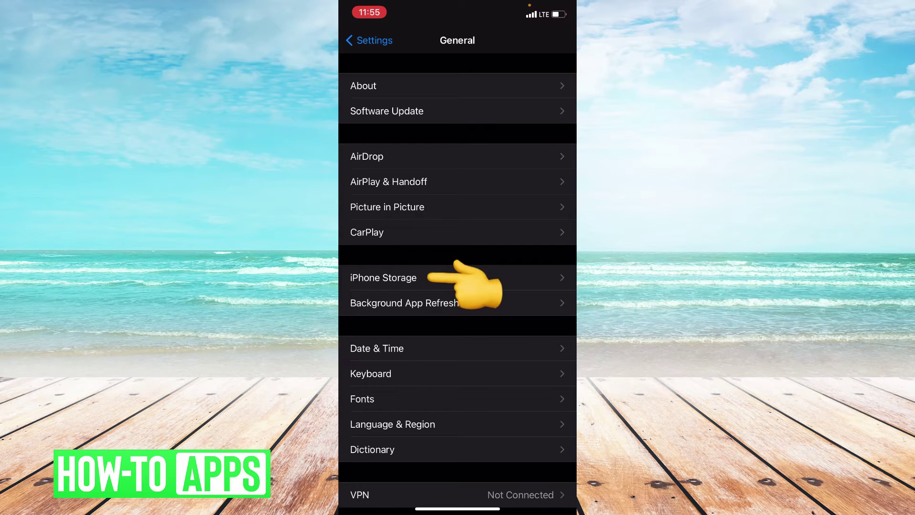
# Go to iPhone Storage and select TikTok from the app list
pyautogui.click(401, 278)
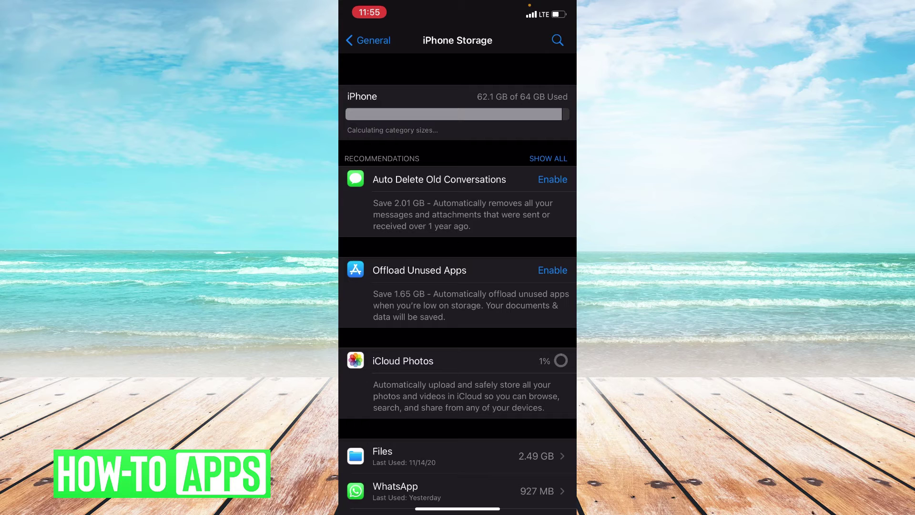
pyautogui.scroll(-10, 458, 285)
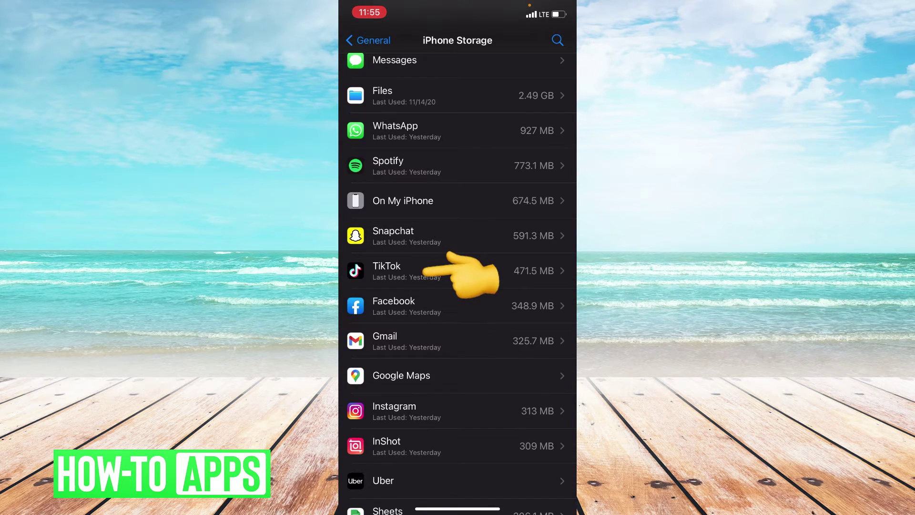
pyautogui.click(429, 271)
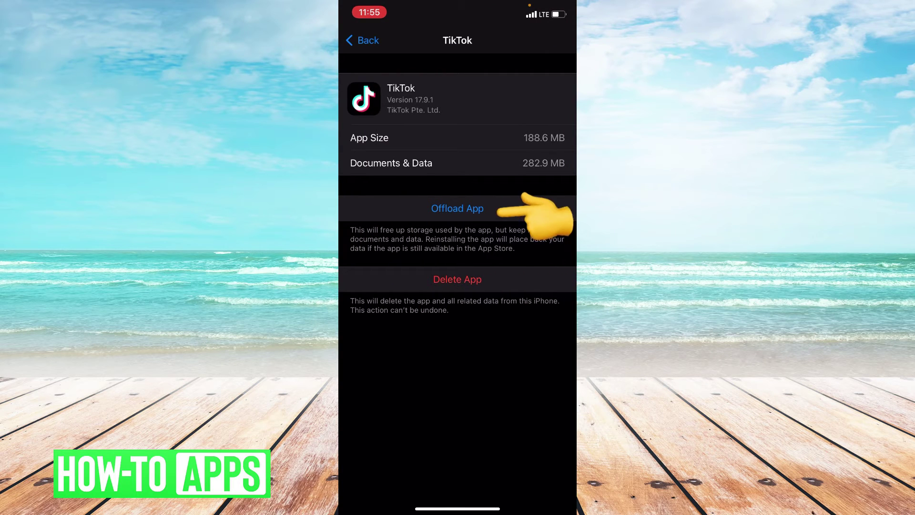
# Offload TikTok and confirm, keeping its 444.5 MB of documents and data
pyautogui.click(458, 208)
pyautogui.click(457, 441)
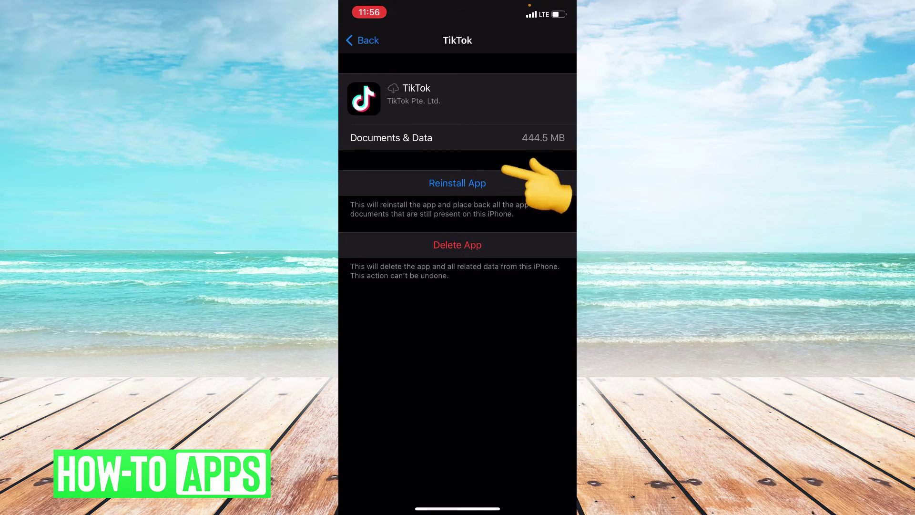
# Start reinstalling TikTok from its storage page, keeping its 444.5 MB of data
pyautogui.click(457, 183)
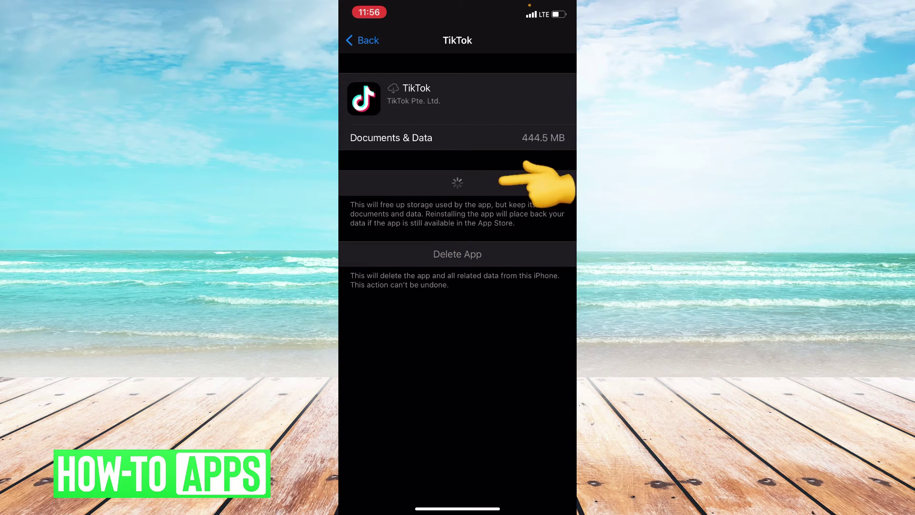